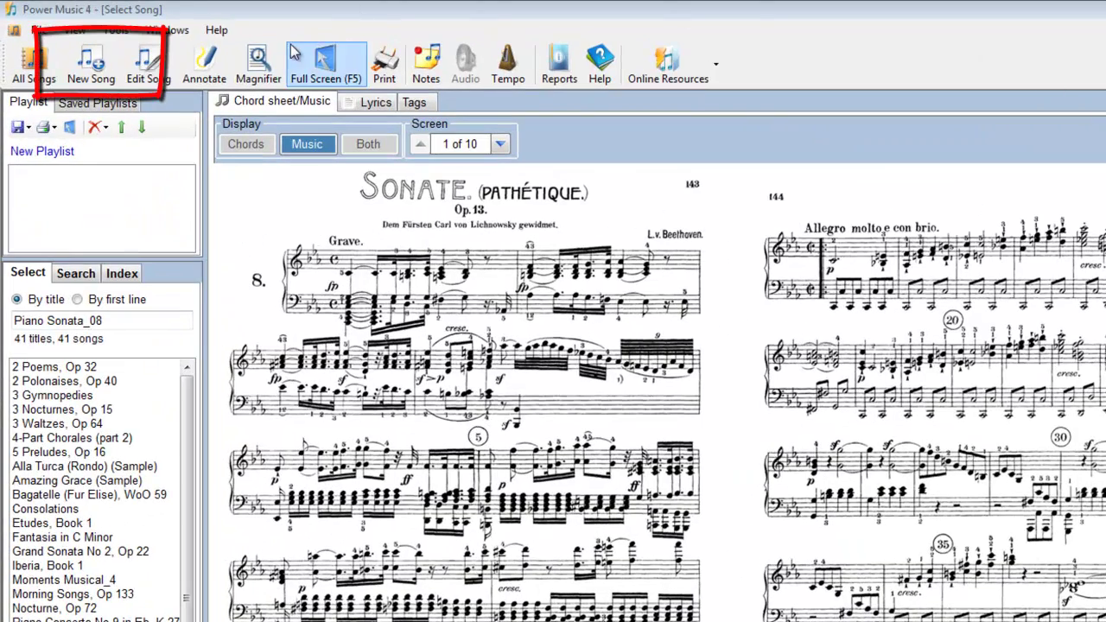
# Step: Create a new song and start importing its sheet music from a PDF
pyautogui.click(93, 62)
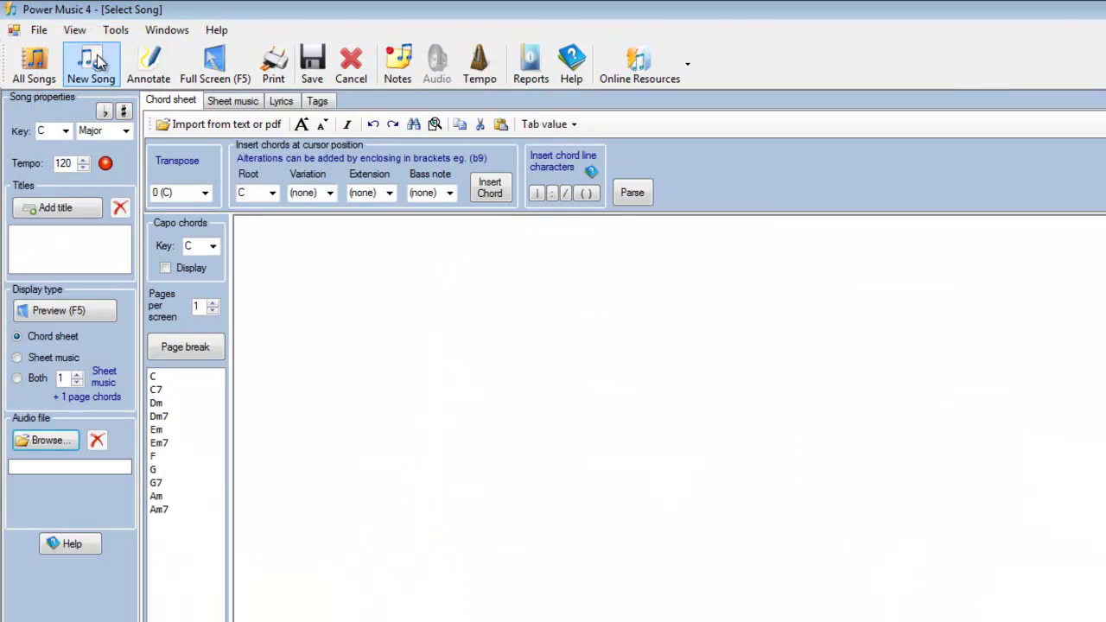
pyautogui.click(233, 101)
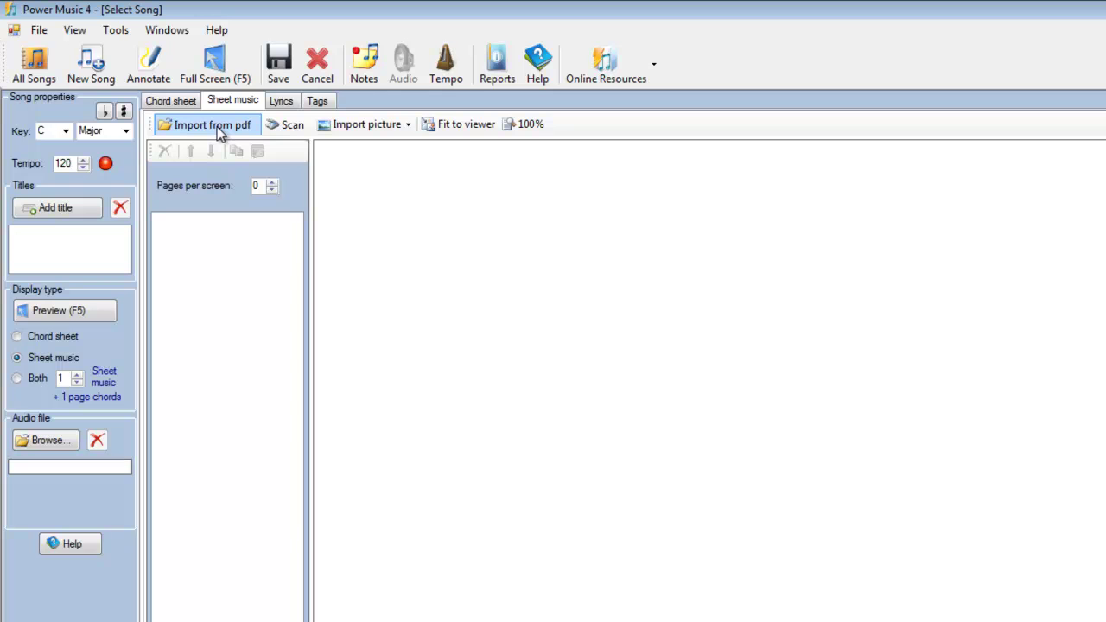
pyautogui.click(219, 126)
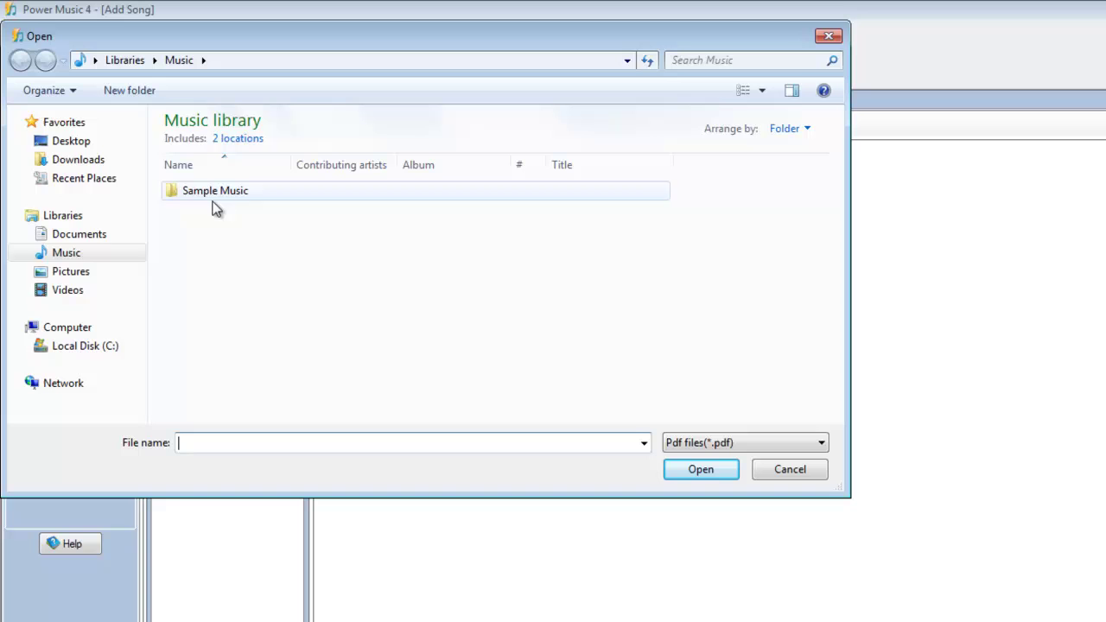
# Step: Open the PDF Schumann-Morning Songs, Op 133 from the classical piano folder in the Documents library
pyautogui.click(78, 237)
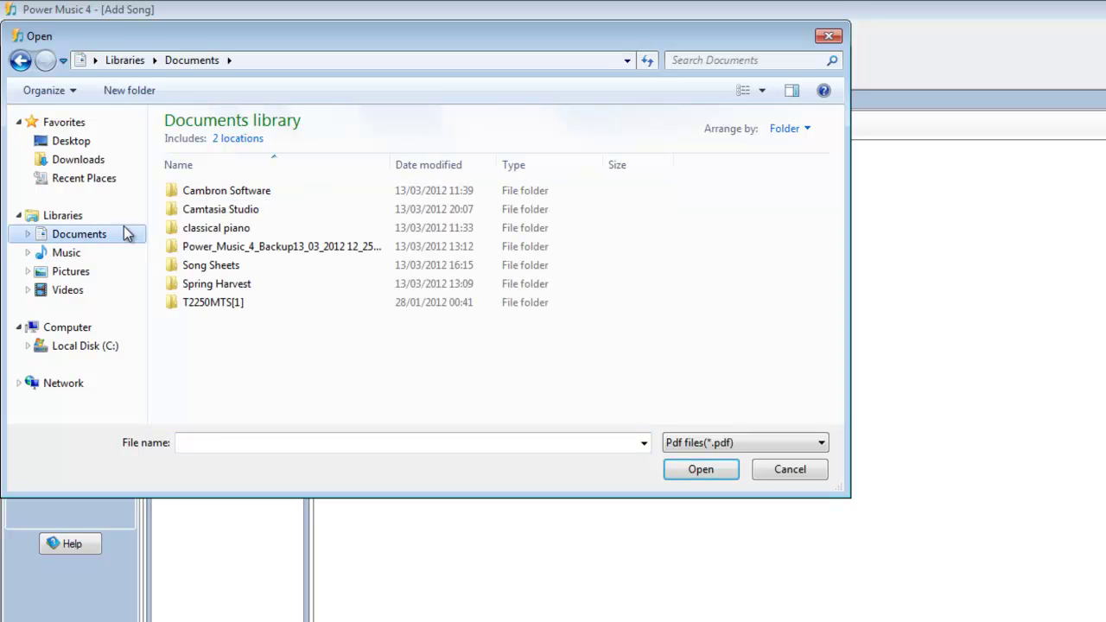
pyautogui.click(197, 231)
pyautogui.doubleClick(197, 231)
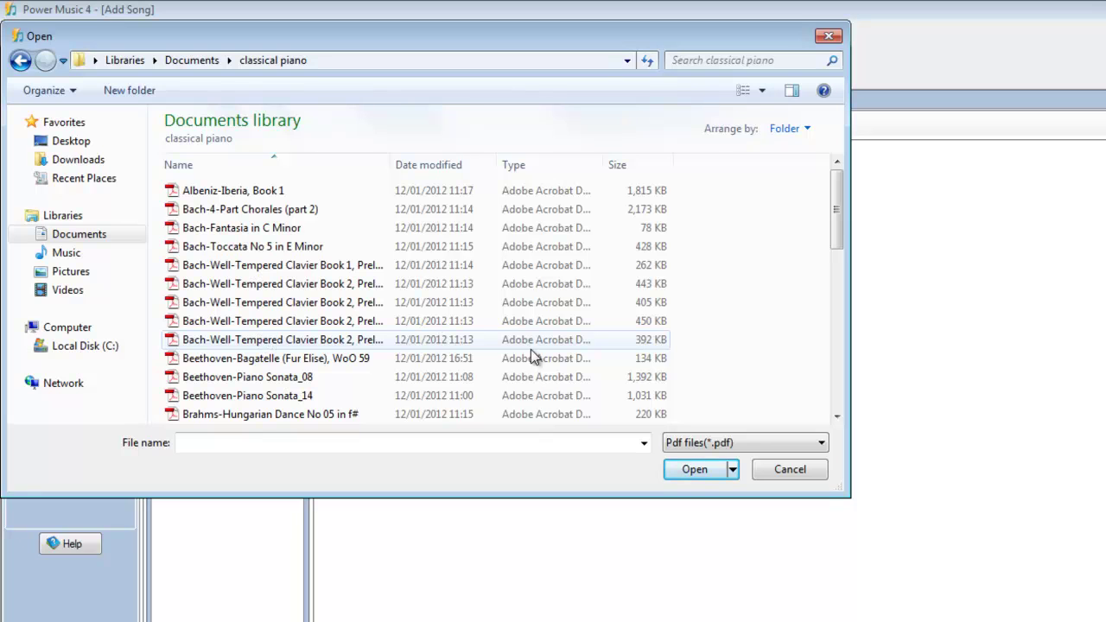
pyautogui.moveTo(836, 236); pyautogui.dragTo(836, 406)
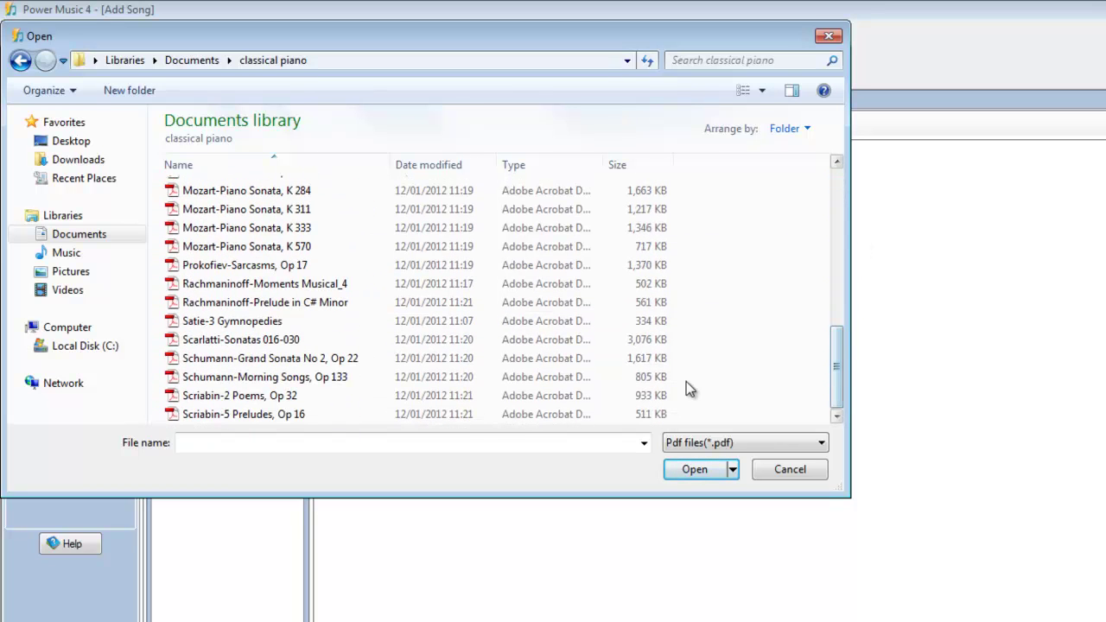
pyautogui.click(260, 378)
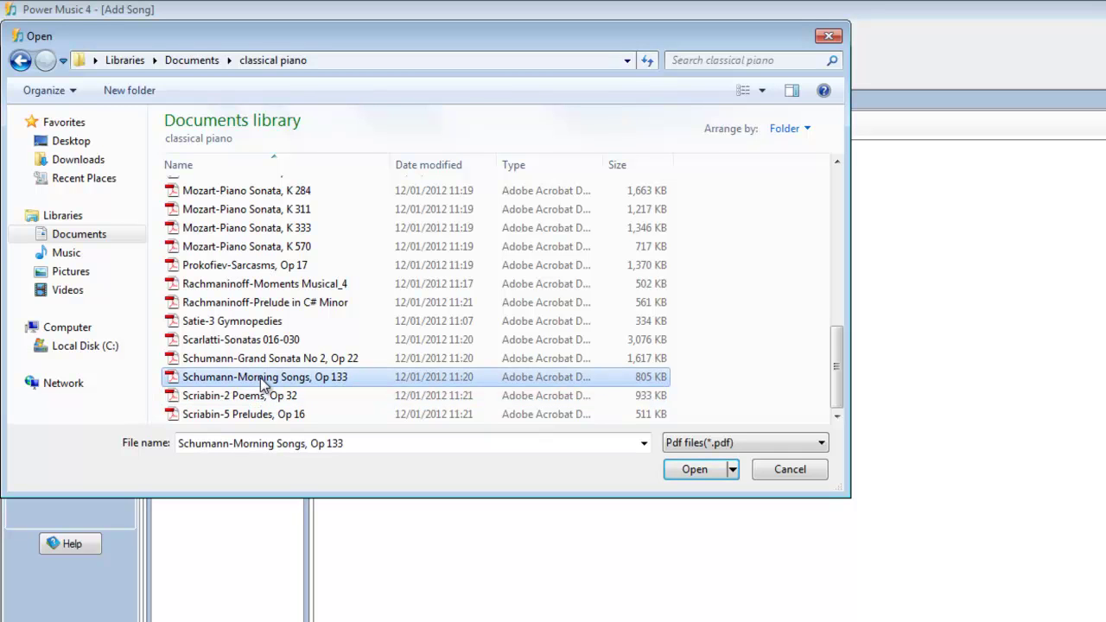
pyautogui.doubleClick(260, 377)
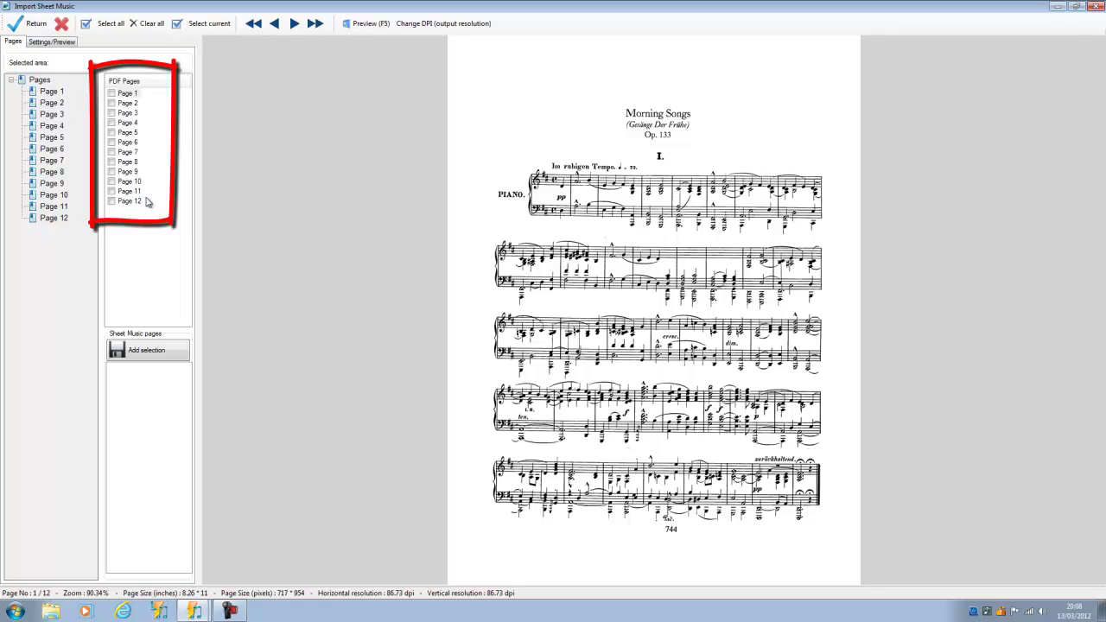
# Step: Look through PDF pages 2 to 4 to find the second song, and mark pages 2 and 3 for import
pyautogui.click(127, 104)
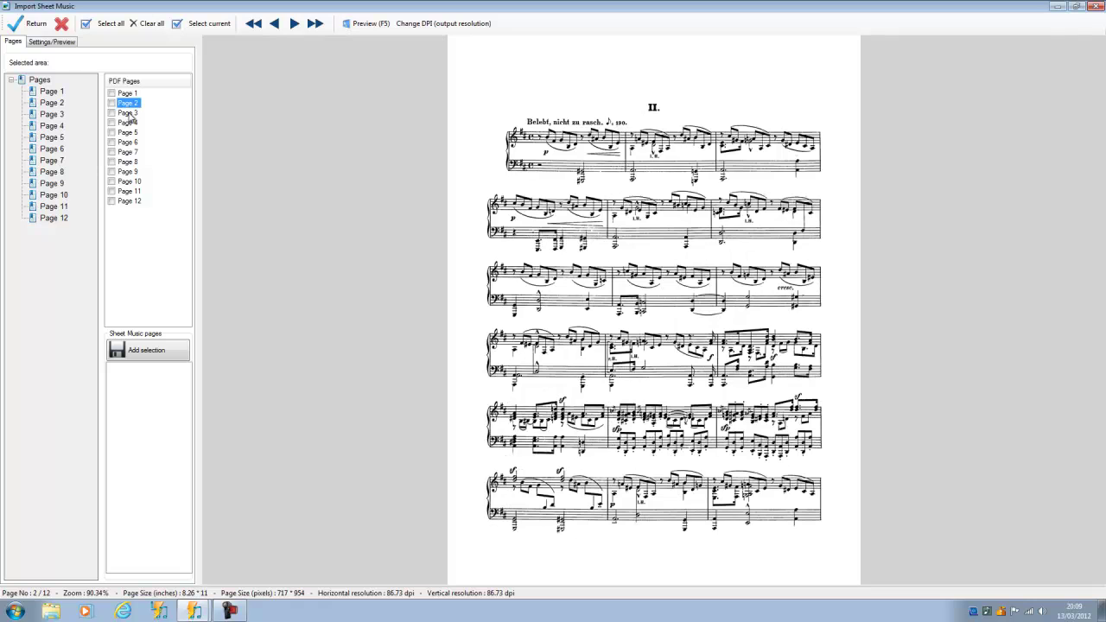
pyautogui.click(128, 113)
pyautogui.click(128, 124)
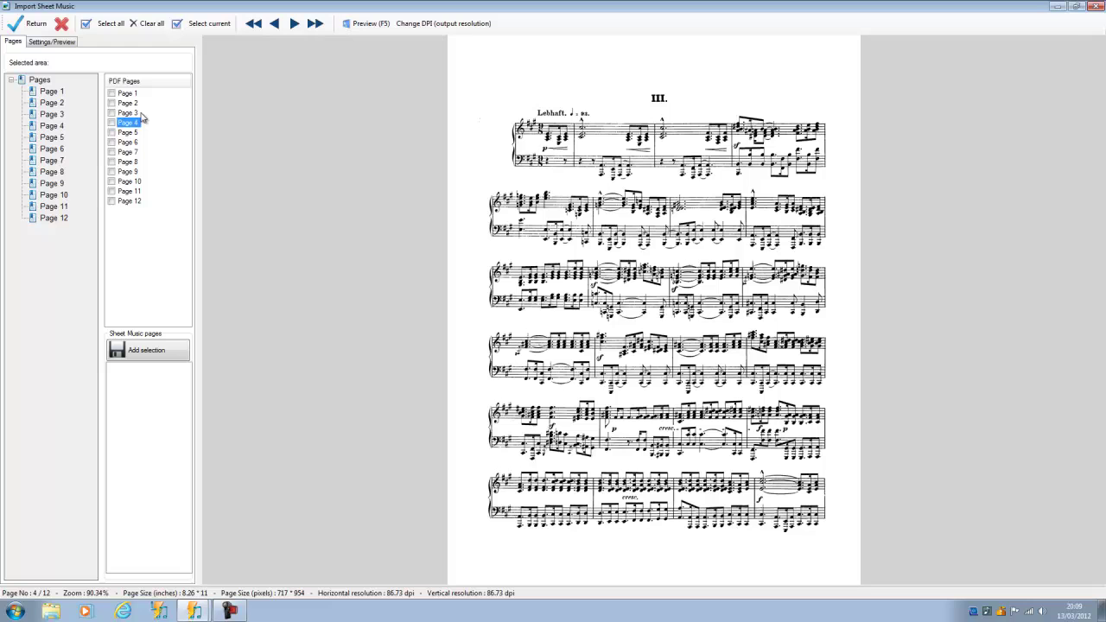
pyautogui.click(135, 104)
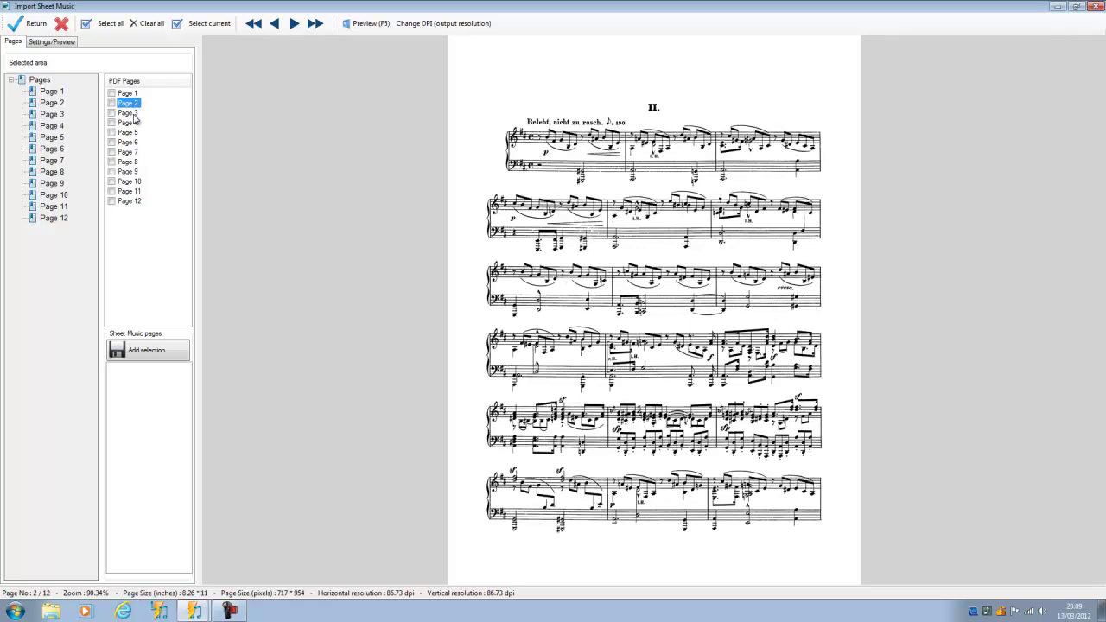
pyautogui.click(131, 113)
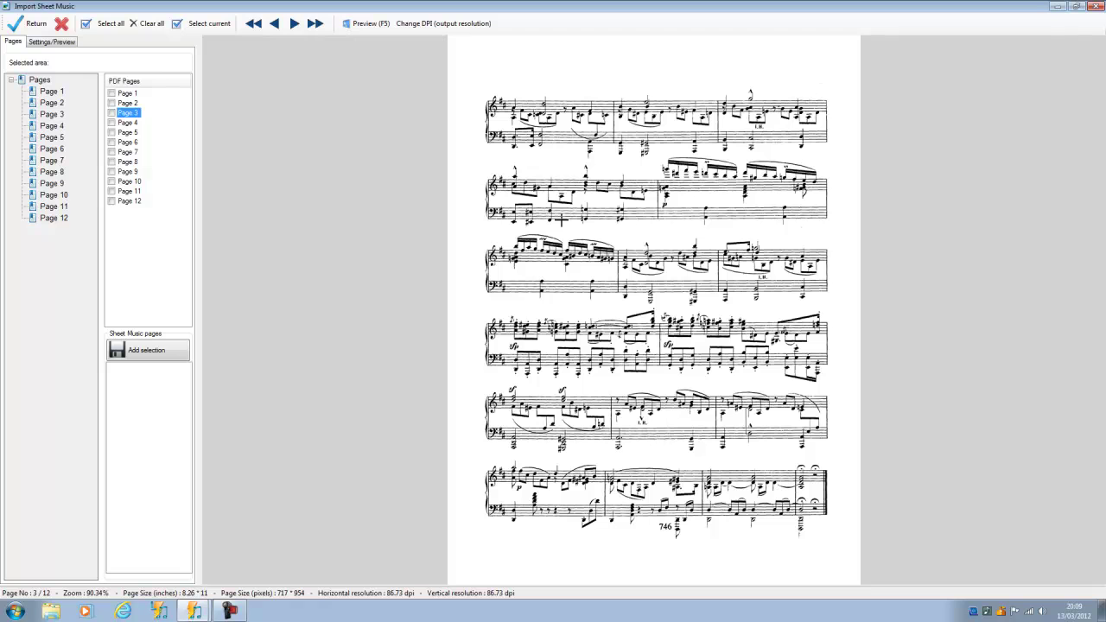
pyautogui.click(111, 103)
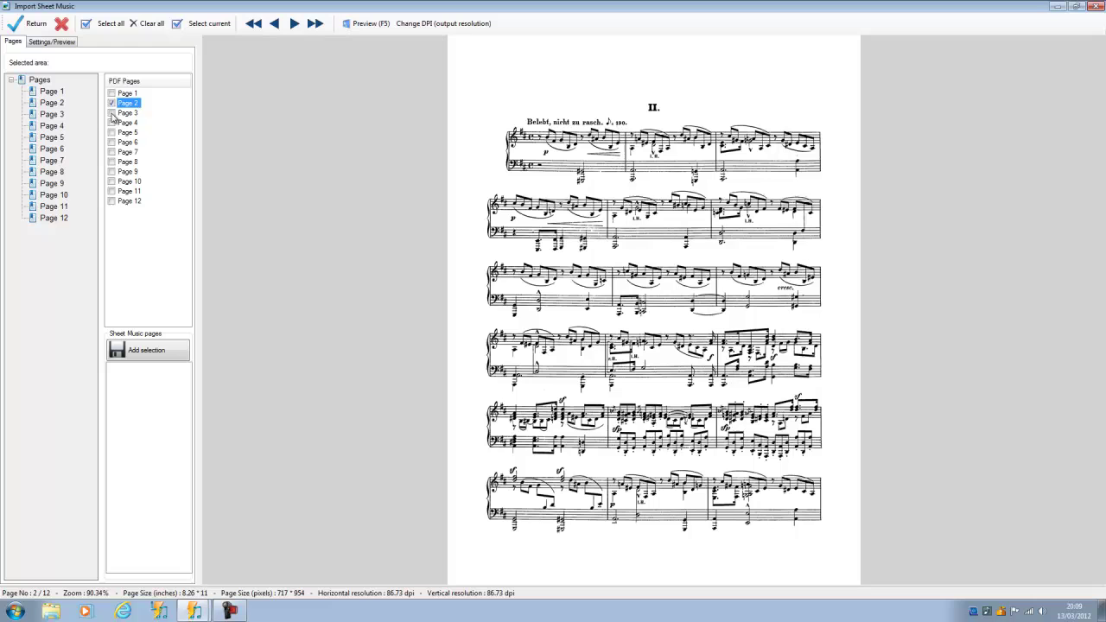
pyautogui.press('Down')
pyautogui.press('space')
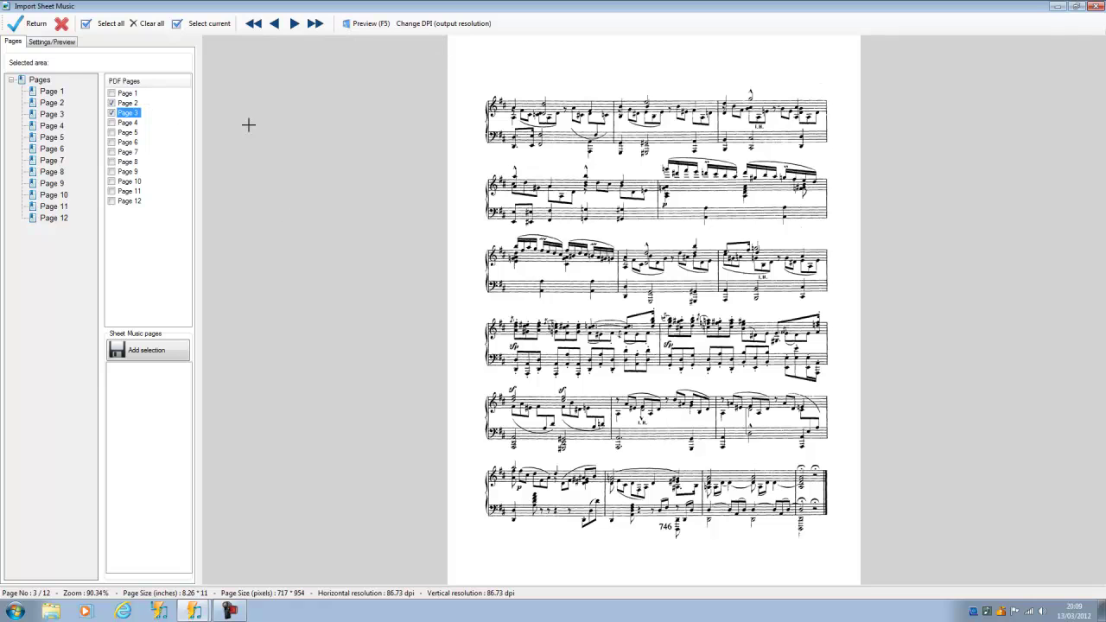
# Step: Select a crop area of about 635 x 840 around the music on page 3 and check its fit on page 2
pyautogui.moveTo(471, 61); pyautogui.dragTo(837, 545)
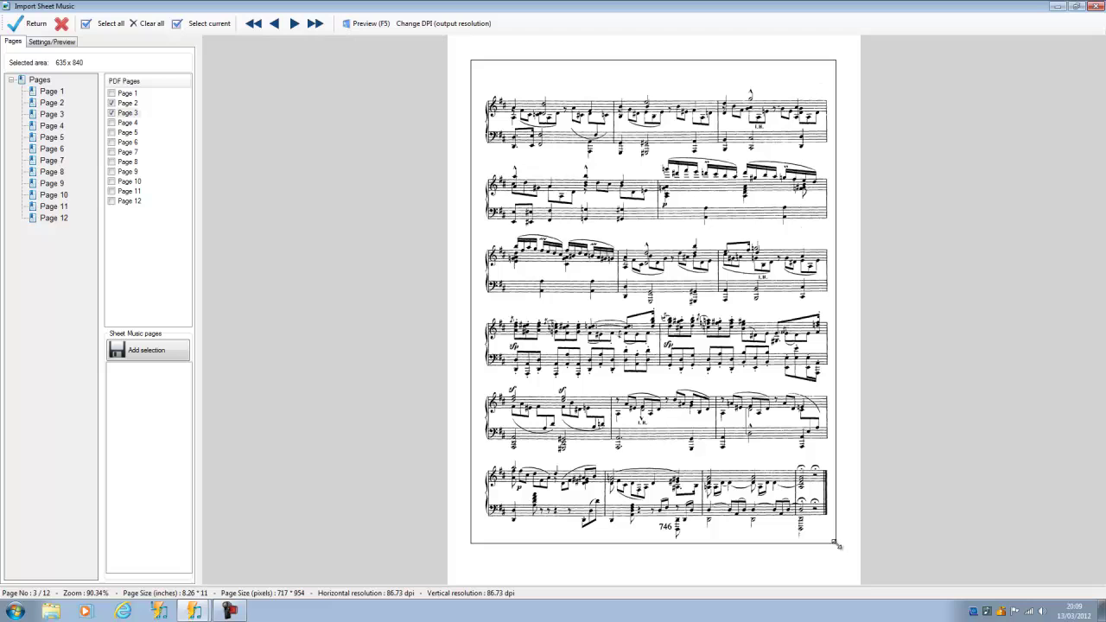
pyautogui.click(129, 103)
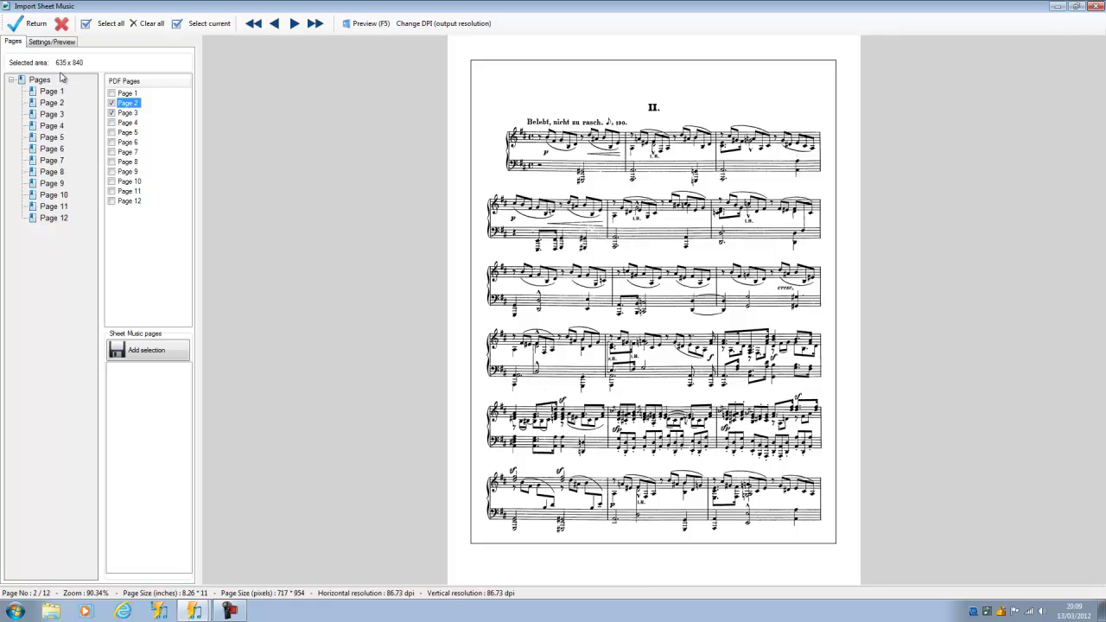
# Step: Review the available DPI output resolutions and preview page 2 at 150 DPI in grayscale
pyautogui.click(57, 43)
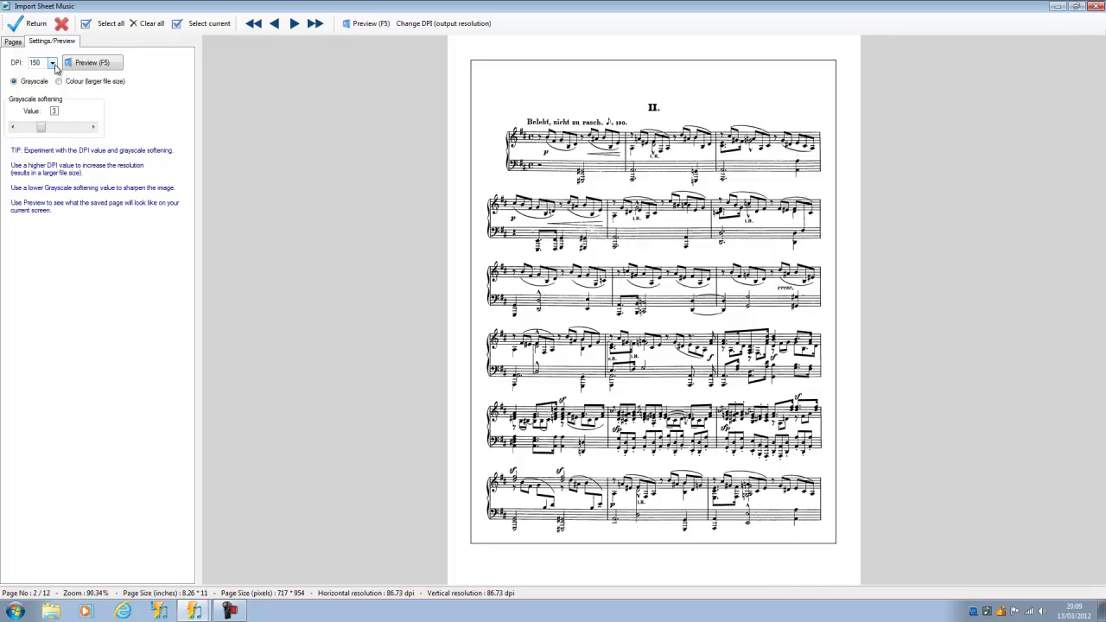
pyautogui.click(52, 64)
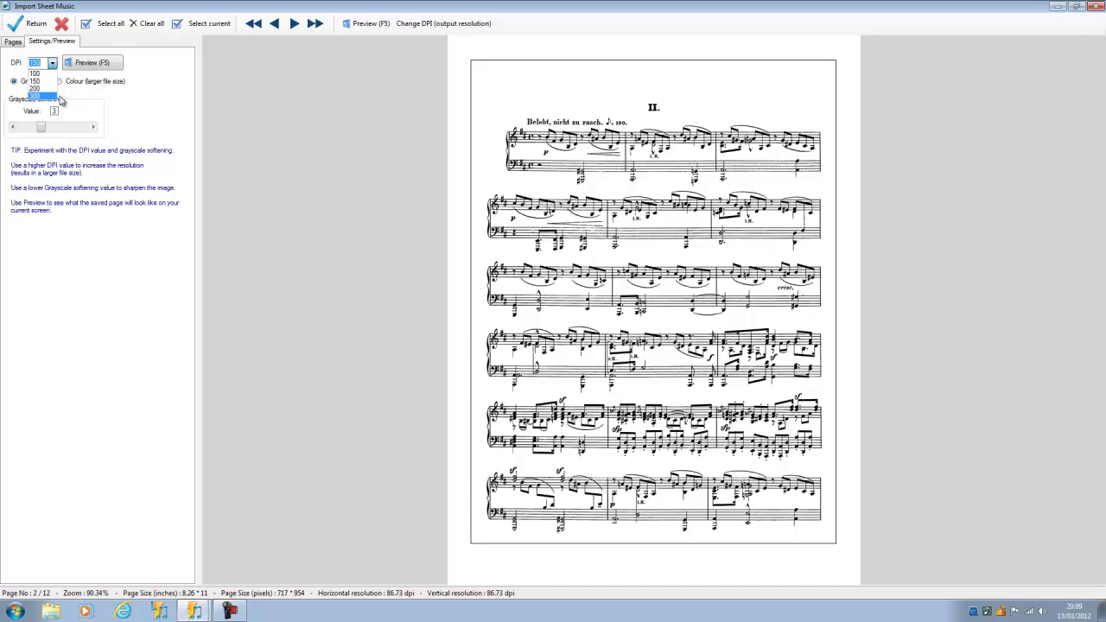
pyautogui.click(158, 95)
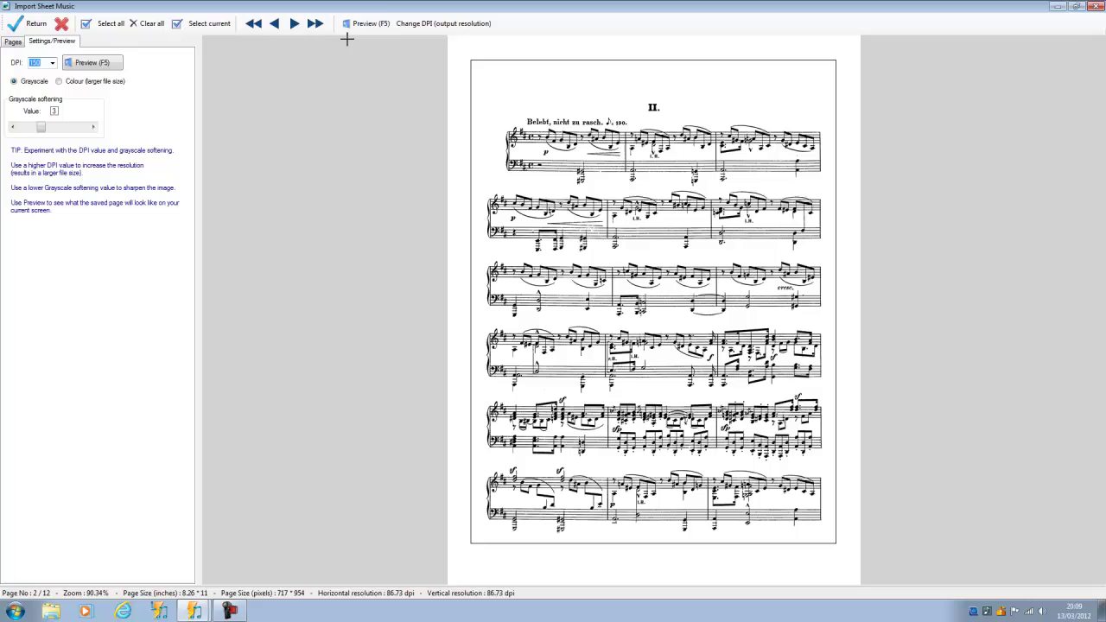
pyautogui.click(102, 66)
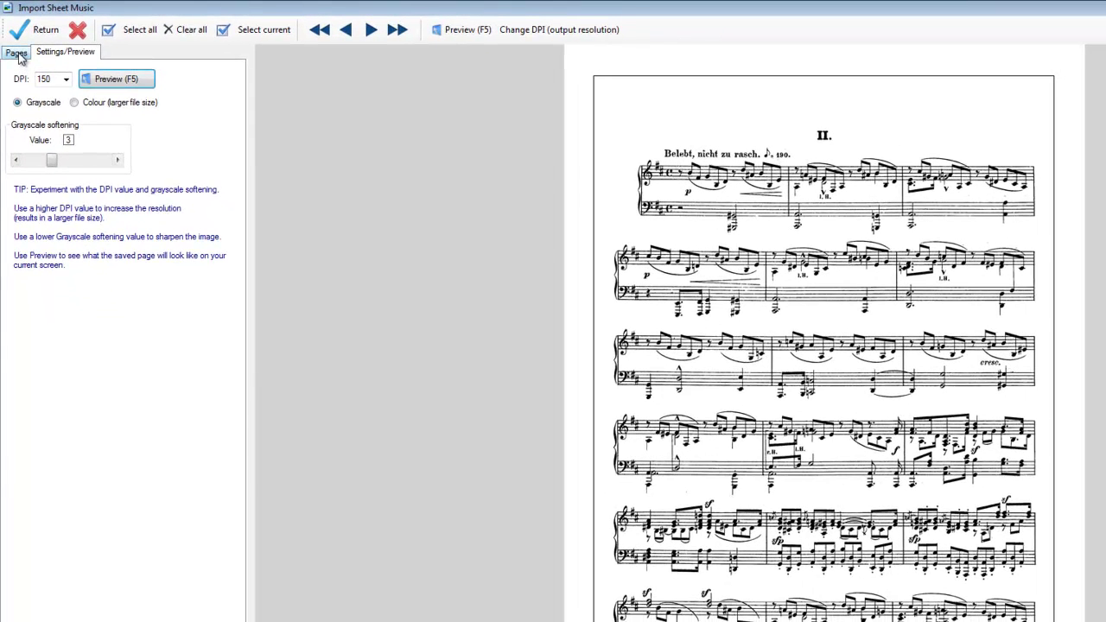
# Step: Add the marked PDF pages 2 and 3 to the song's sheet music and return, leaving the page editor without changes
pyautogui.click(18, 54)
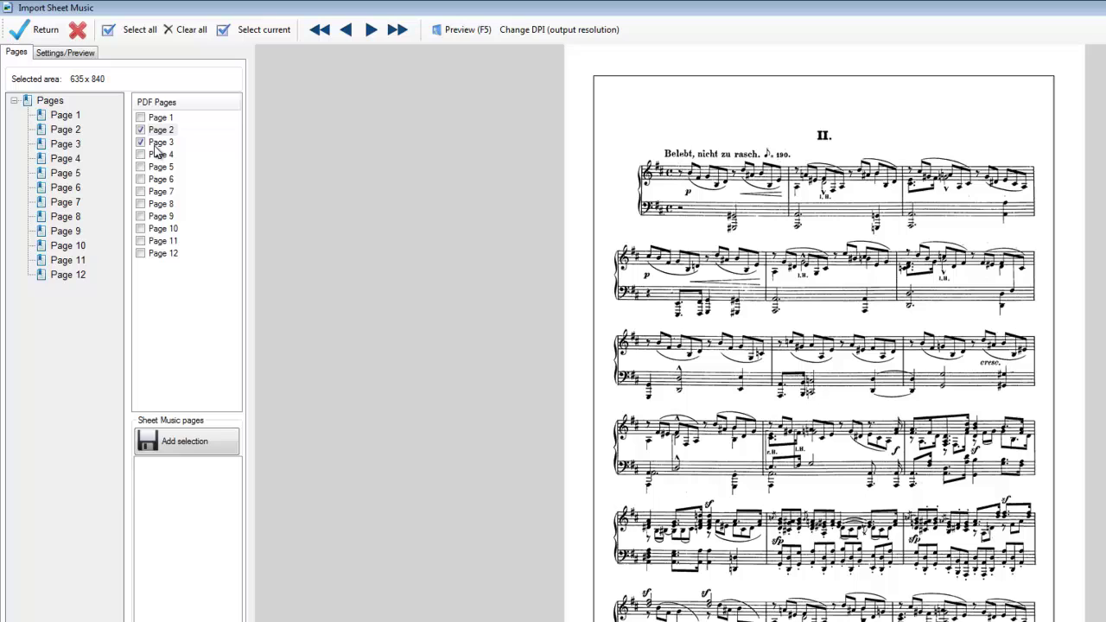
pyautogui.click(181, 443)
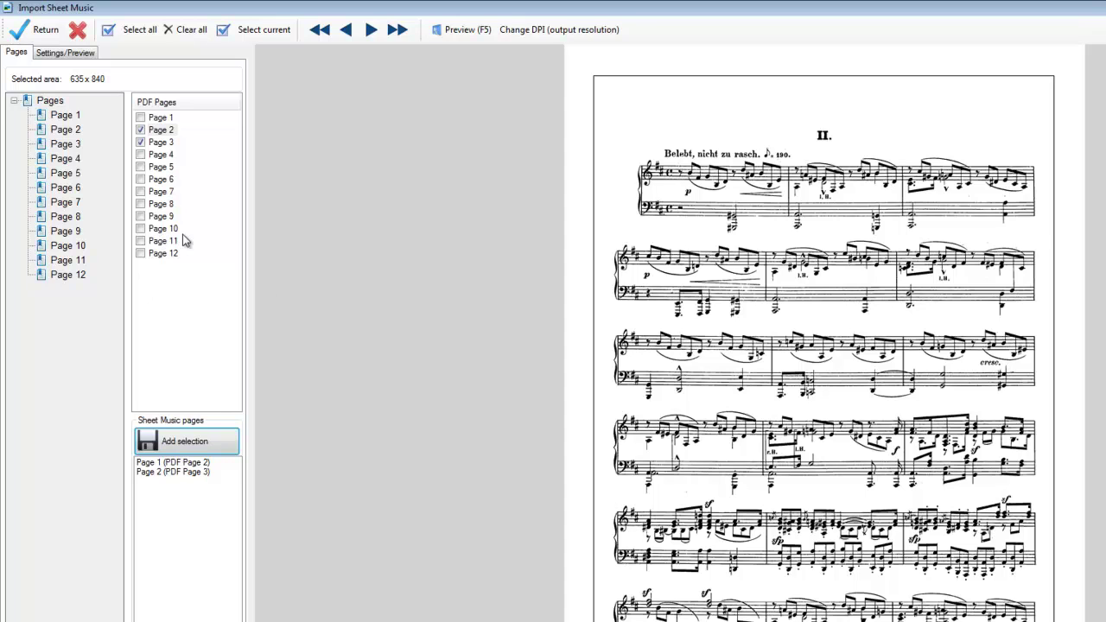
pyautogui.click(26, 34)
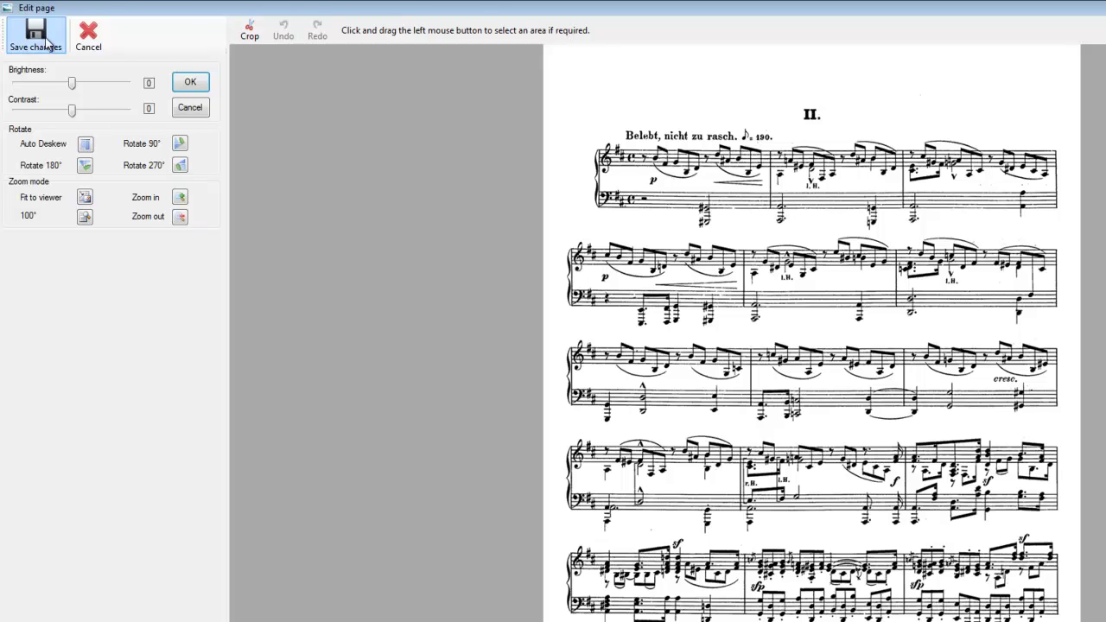
pyautogui.click(89, 38)
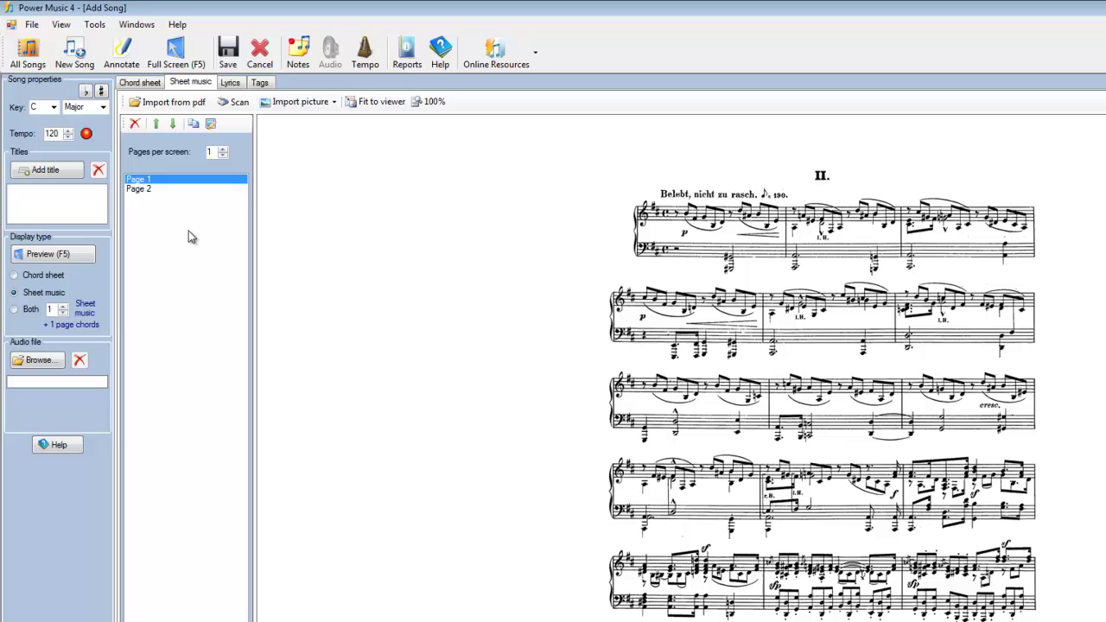
# Step: Add the title Song II to the song and view the tag fields used for indexing
pyautogui.click(58, 173)
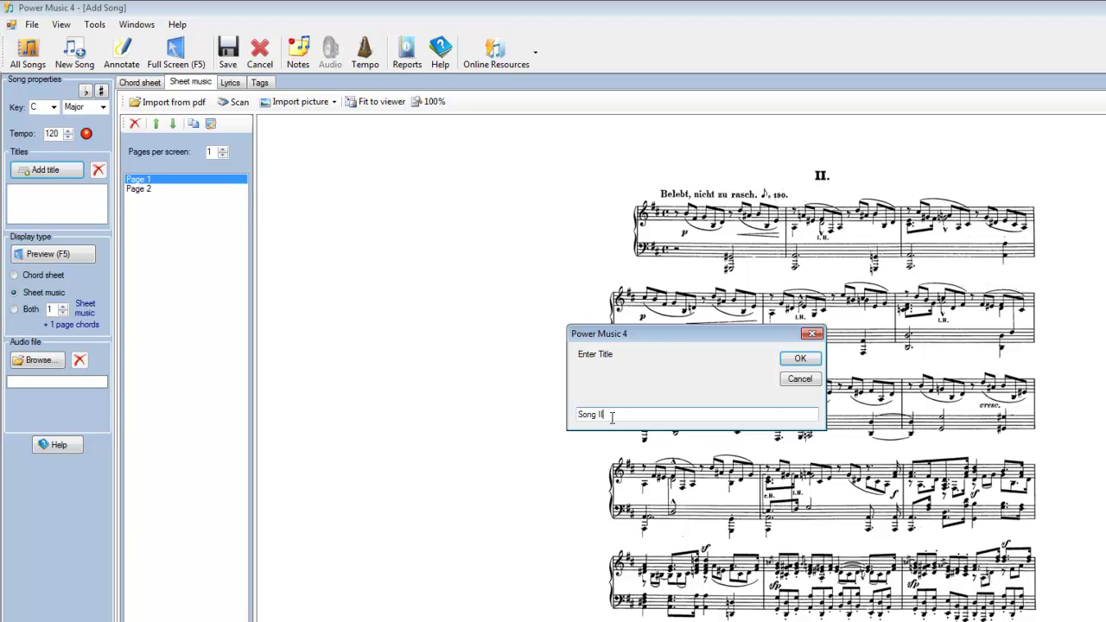
pyautogui.click(801, 360)
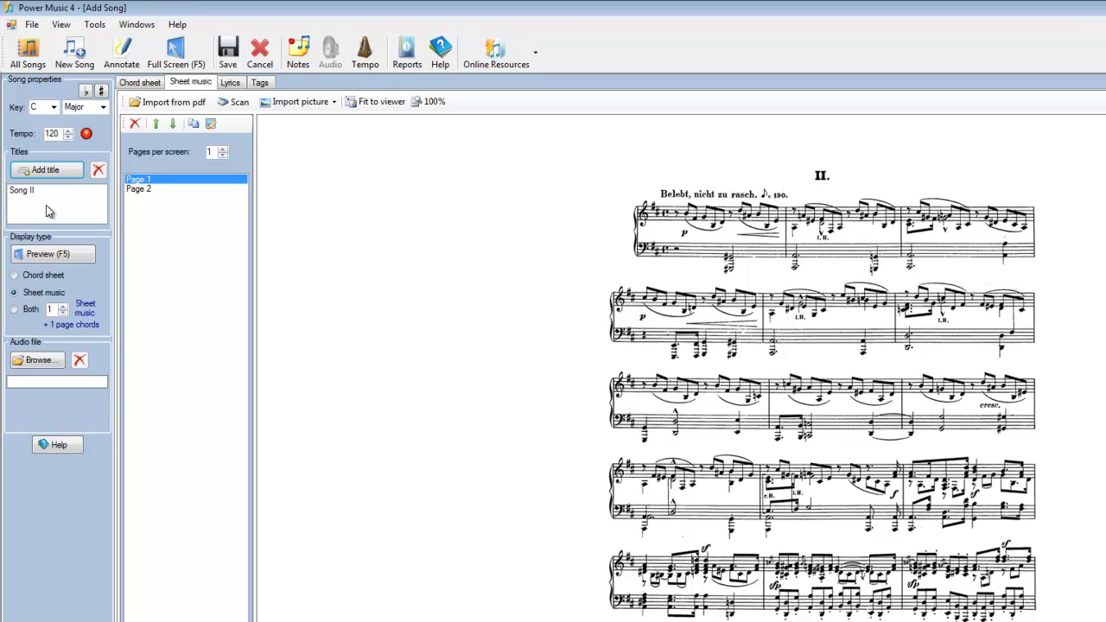
pyautogui.click(259, 83)
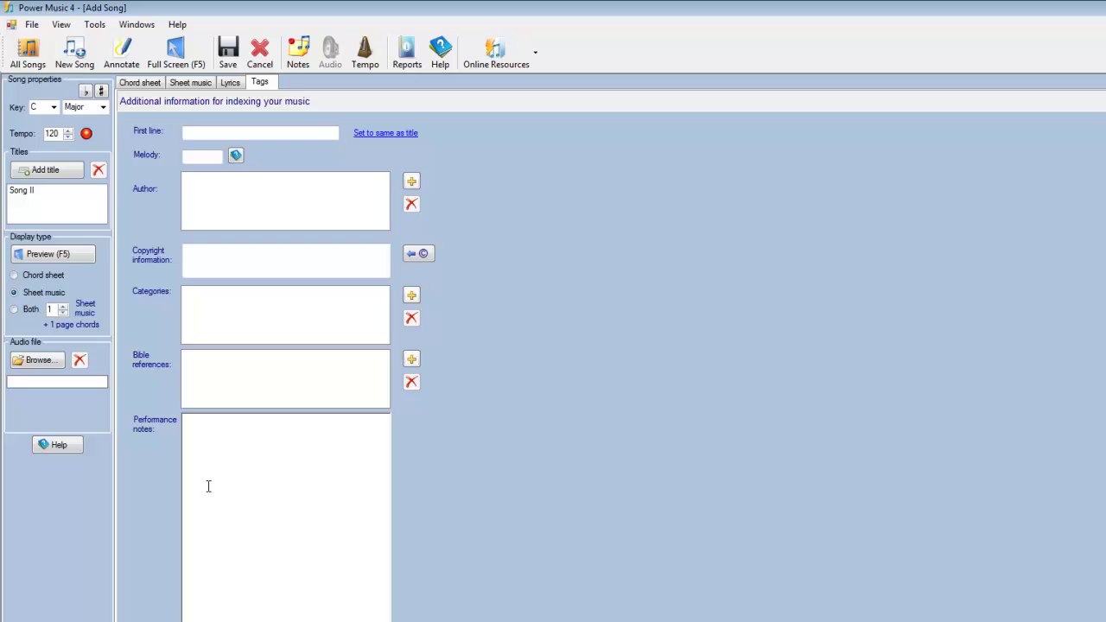
pyautogui.click(189, 83)
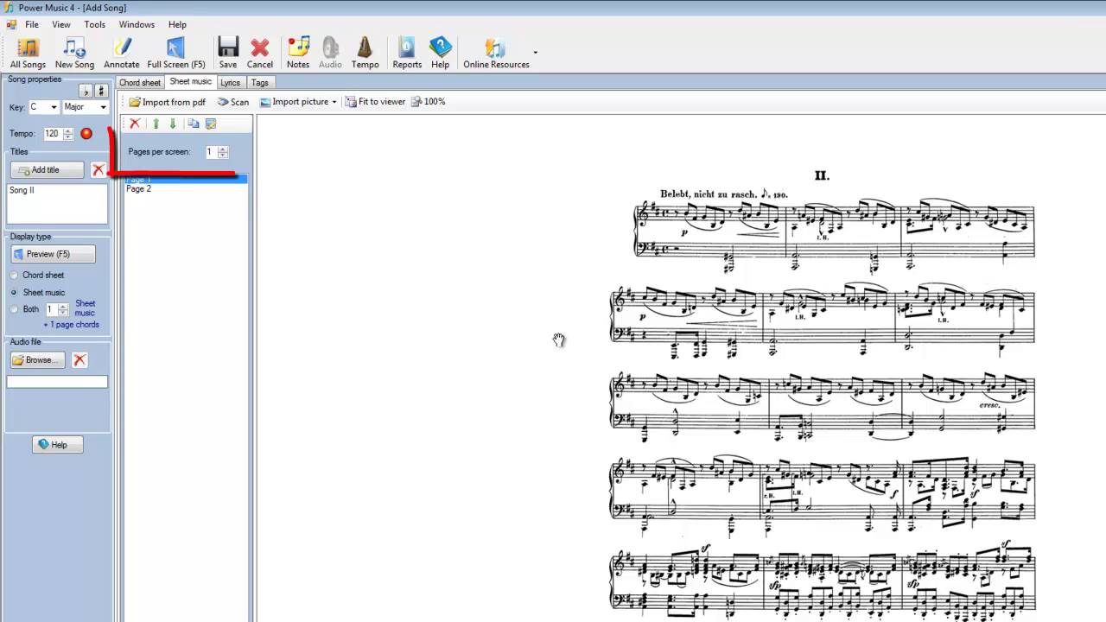
# Step: Set the sheet music to 2 pages per screen and save the song
pyautogui.click(223, 149)
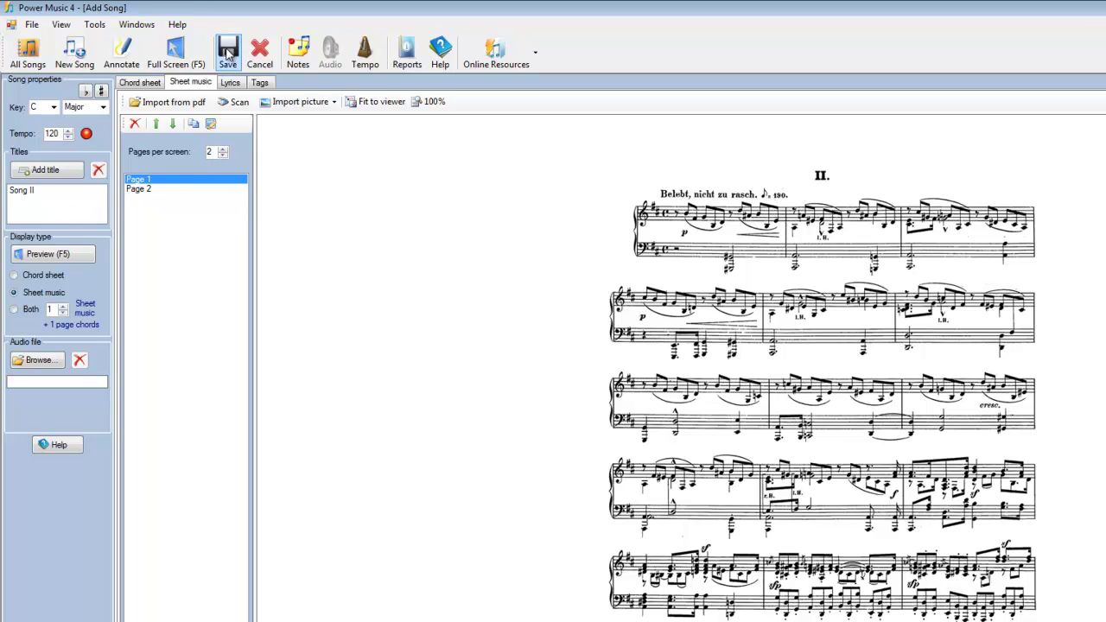
pyautogui.click(228, 53)
pyautogui.click(734, 430)
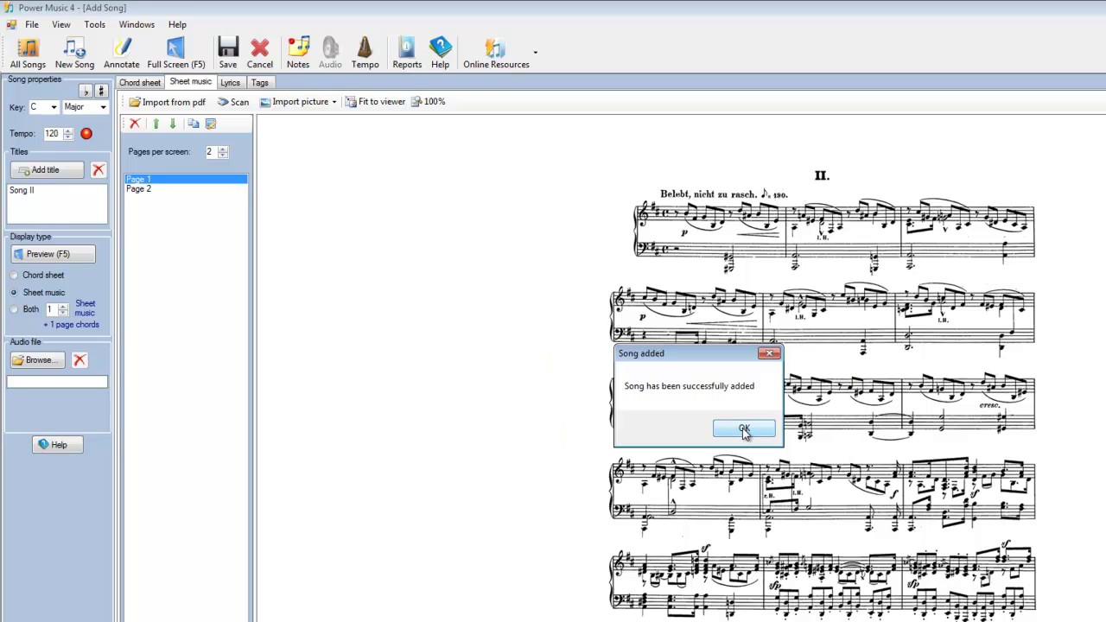
pyautogui.click(742, 430)
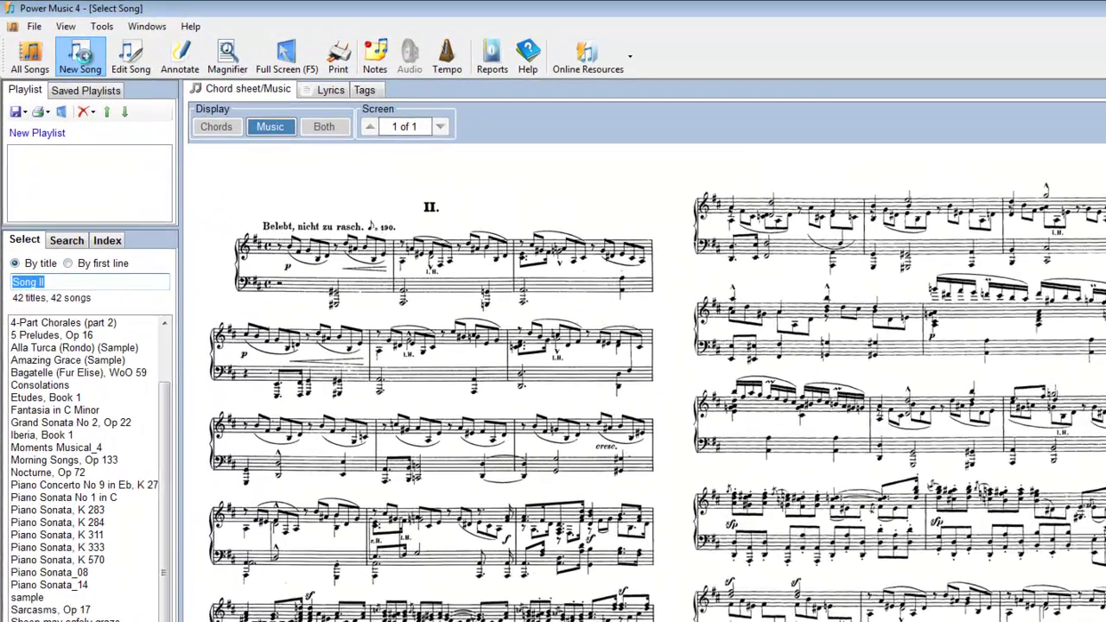
# Step: Create another new song and open the 443 KB Bach-Well-Tempered Clavier Book 2 PDF for sheet music import
pyautogui.click(61, 43)
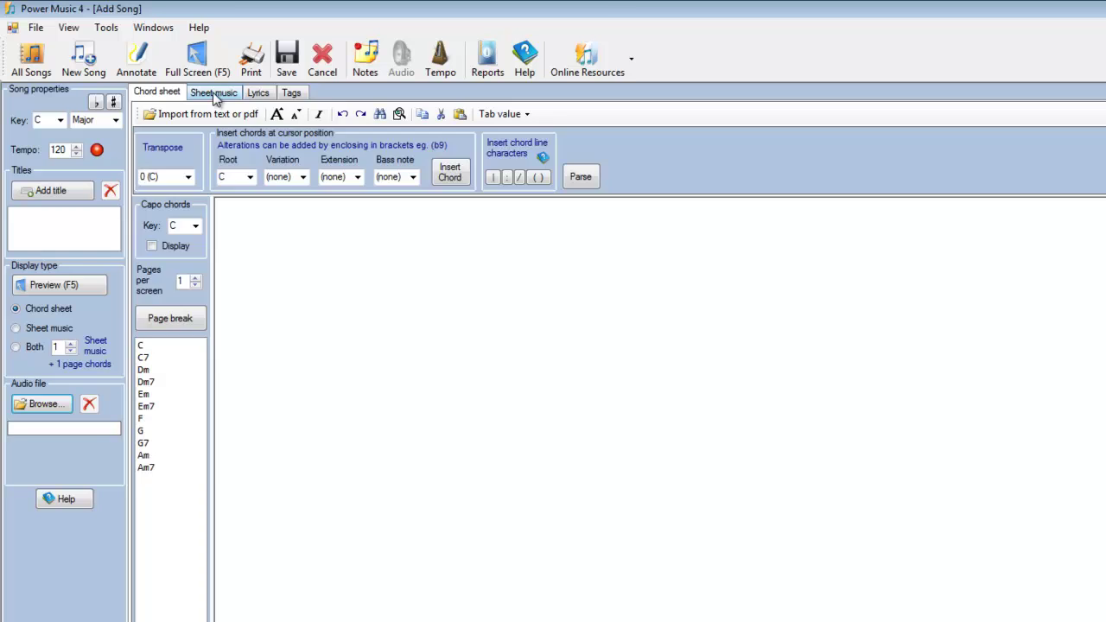
pyautogui.click(215, 95)
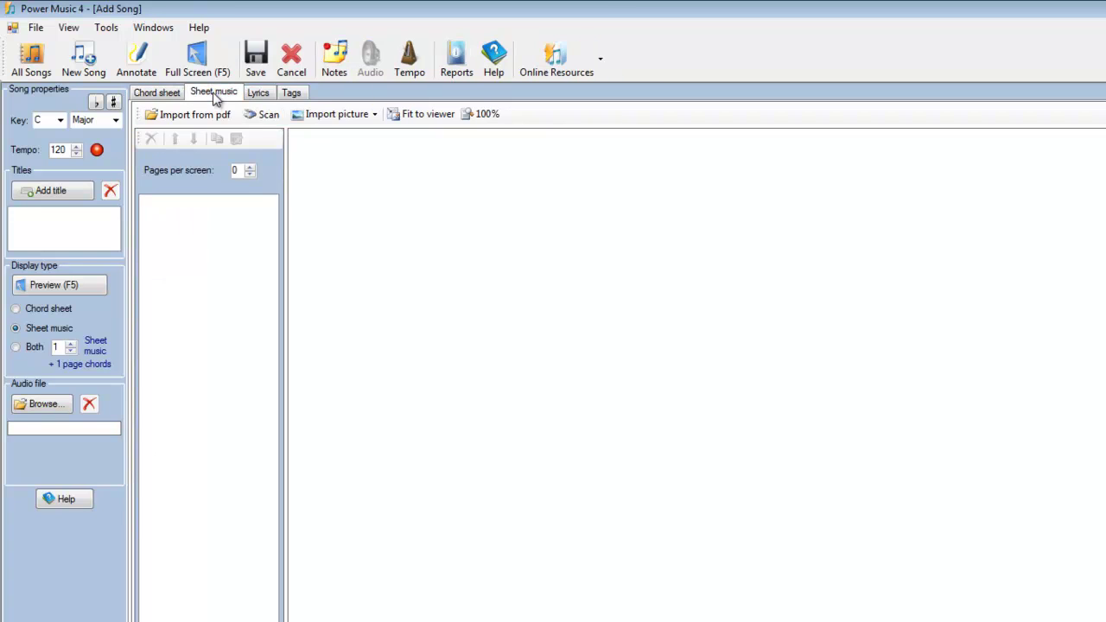
pyautogui.click(188, 117)
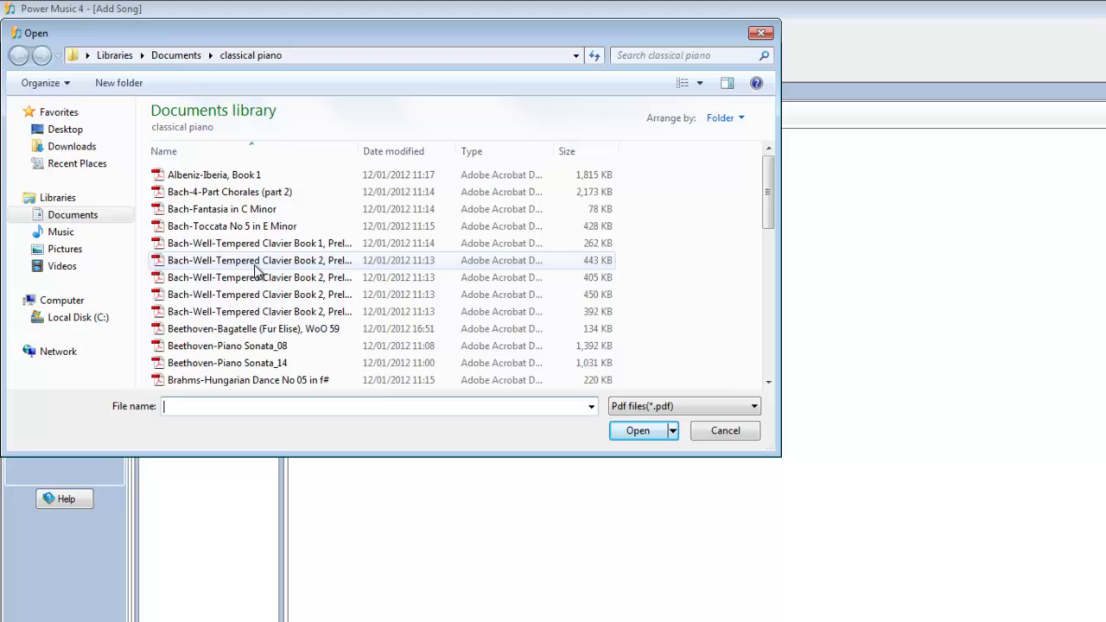
pyautogui.doubleClick(256, 264)
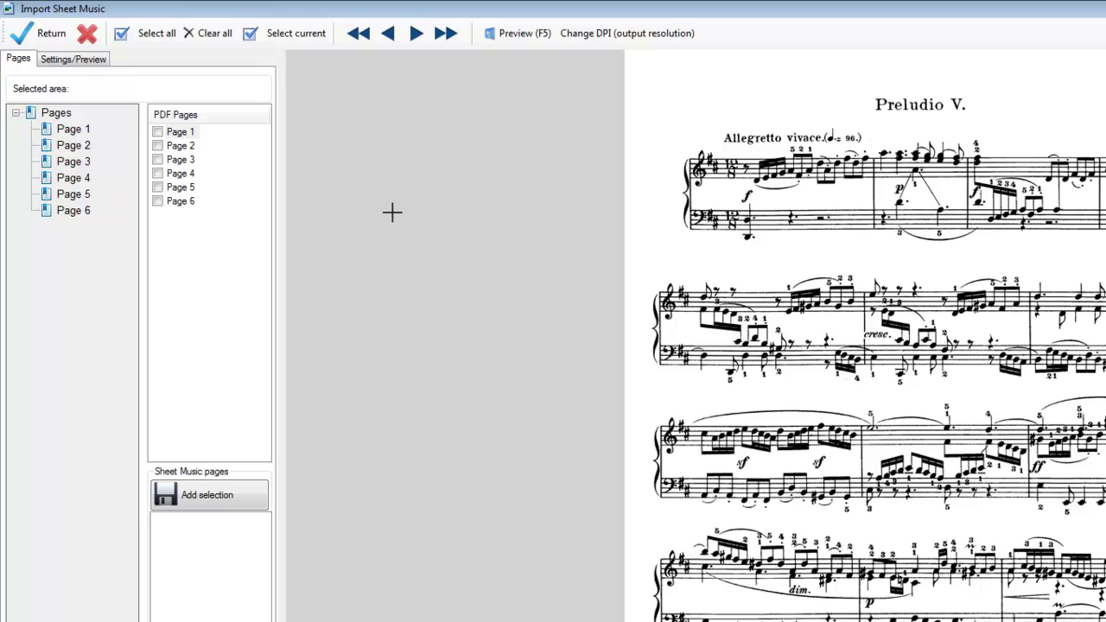
# Step: Select all PDF pages, add them to the sheet music pages and return to the song
pyautogui.click(146, 39)
pyautogui.click(200, 40)
pyautogui.click(293, 37)
pyautogui.click(149, 39)
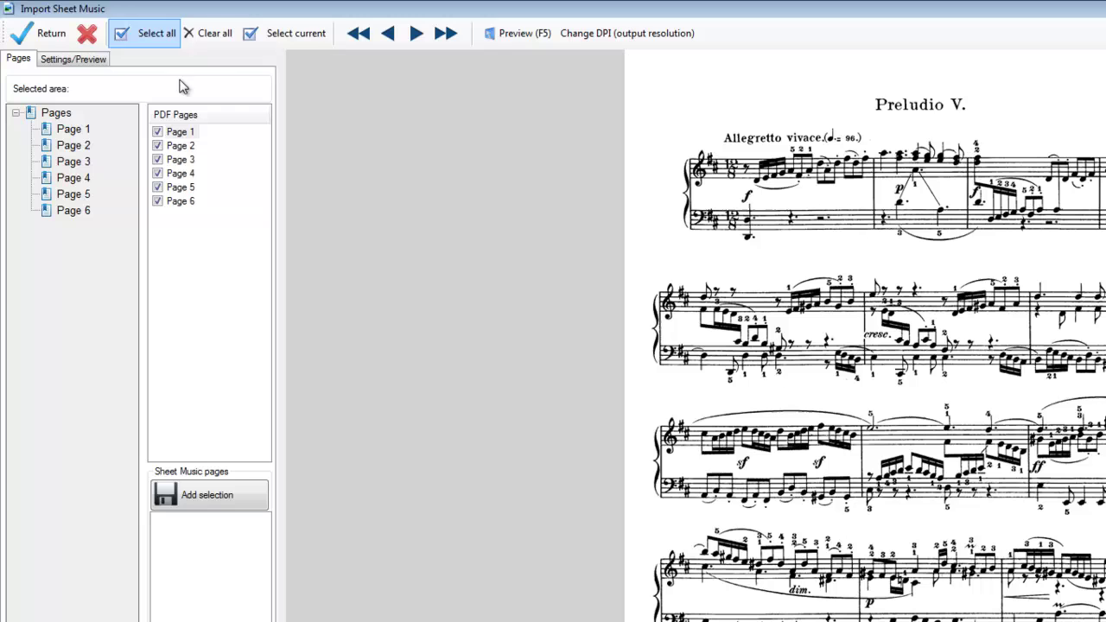
pyautogui.click(207, 494)
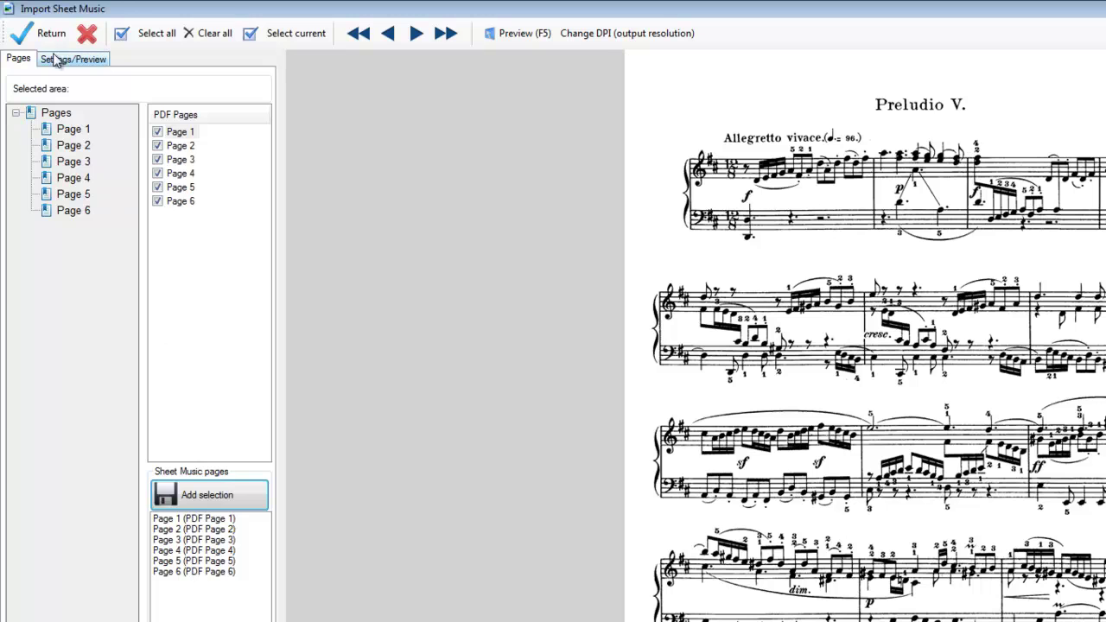
pyautogui.click(29, 39)
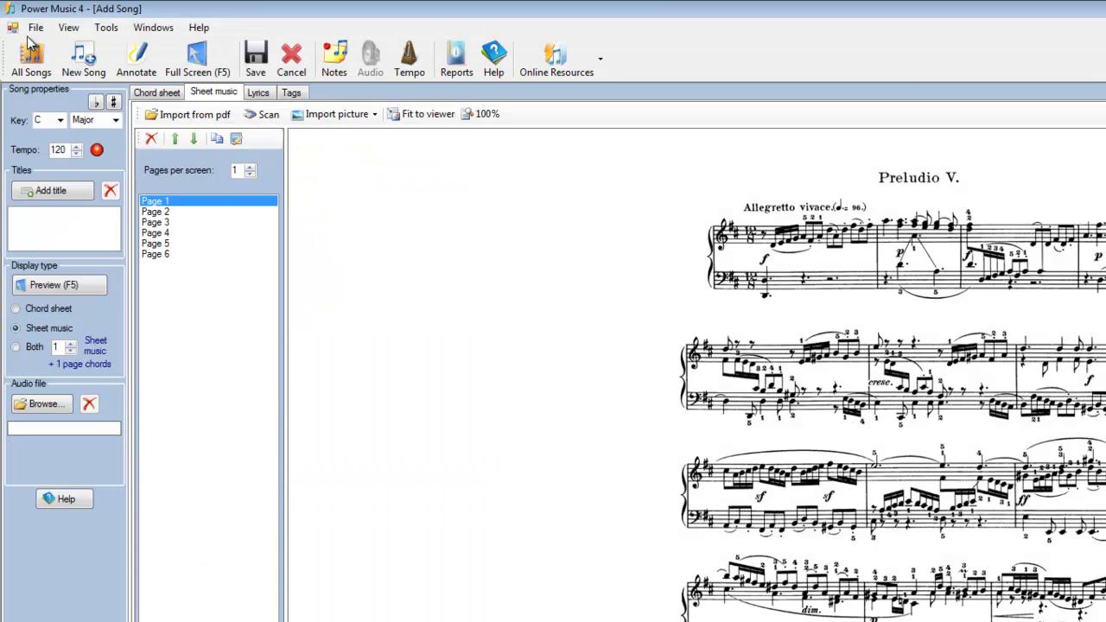